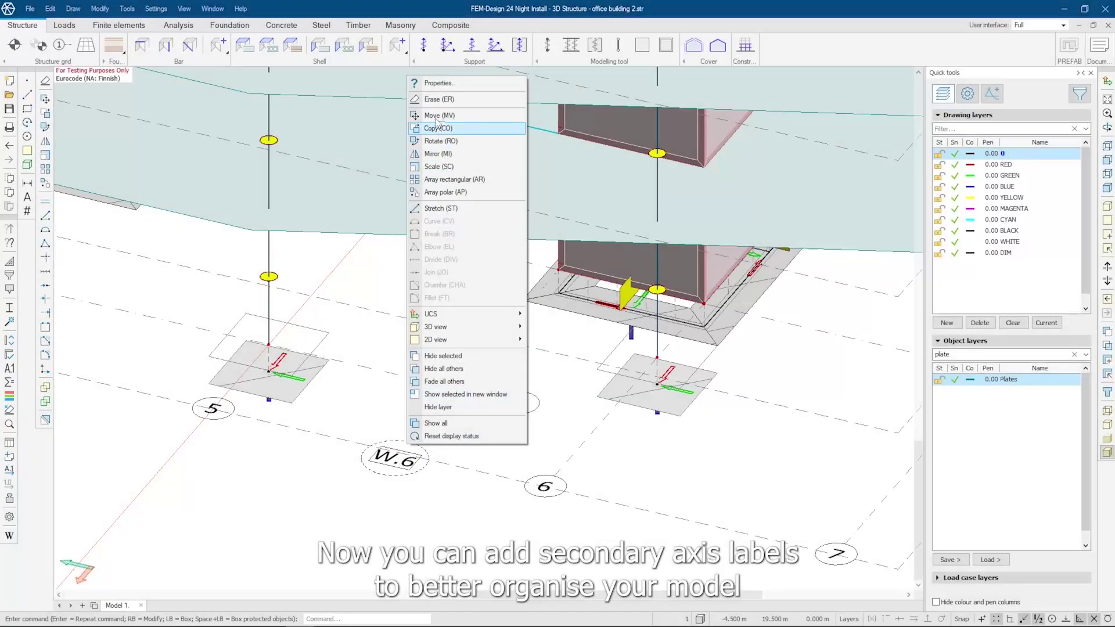
Check that axis W.6 is a secondary axis with prefix W, then enter the axis 6 elevation view.
click(431, 85)
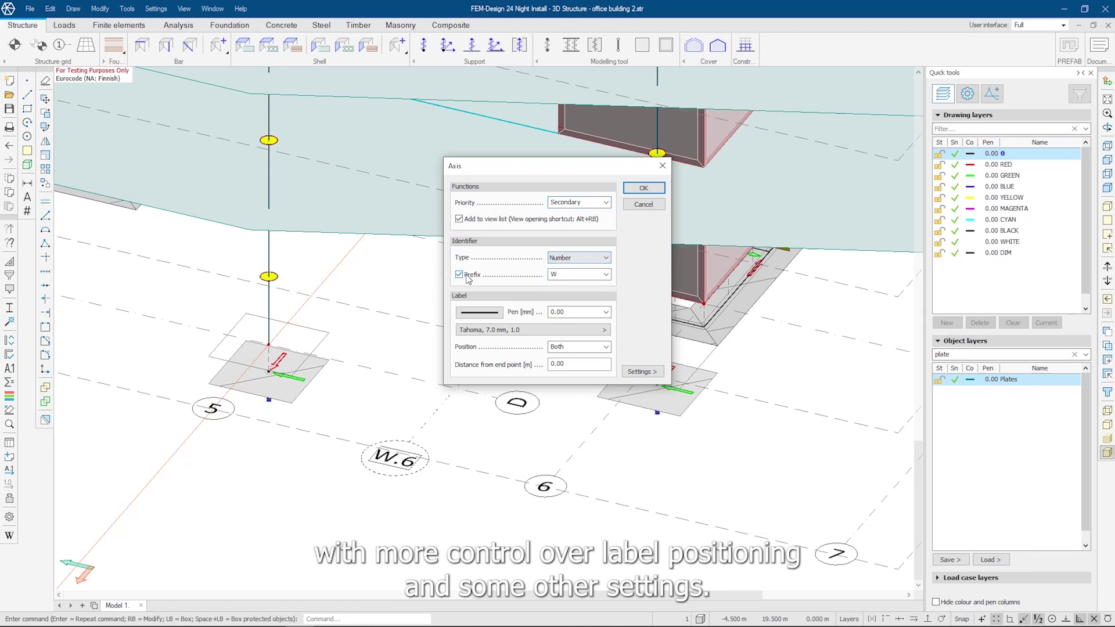
click(644, 187)
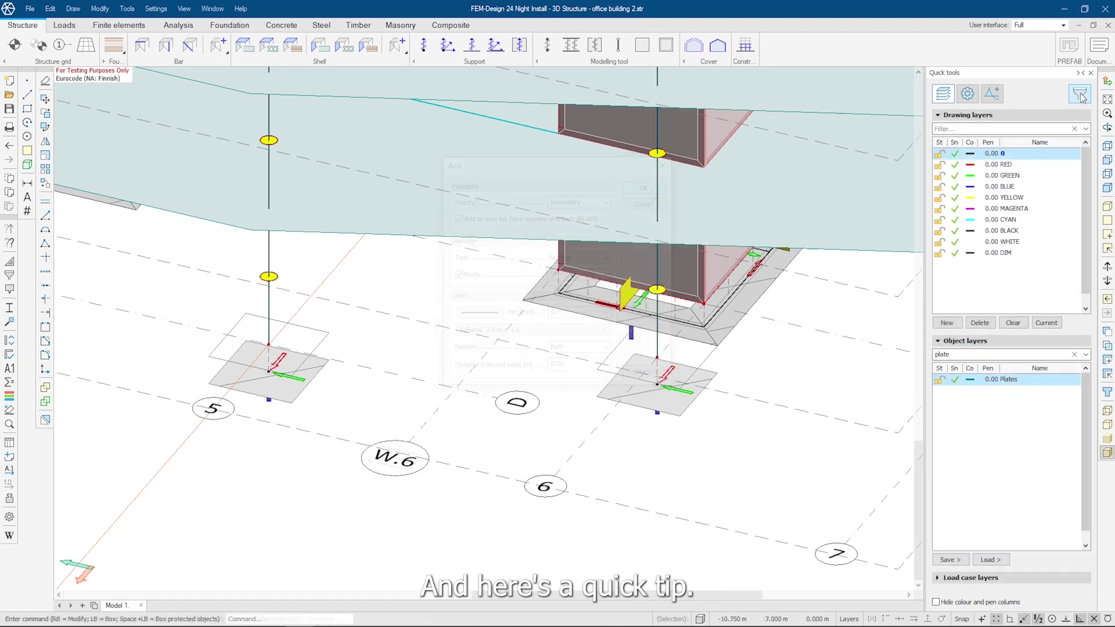
alt+right_click(572, 455)
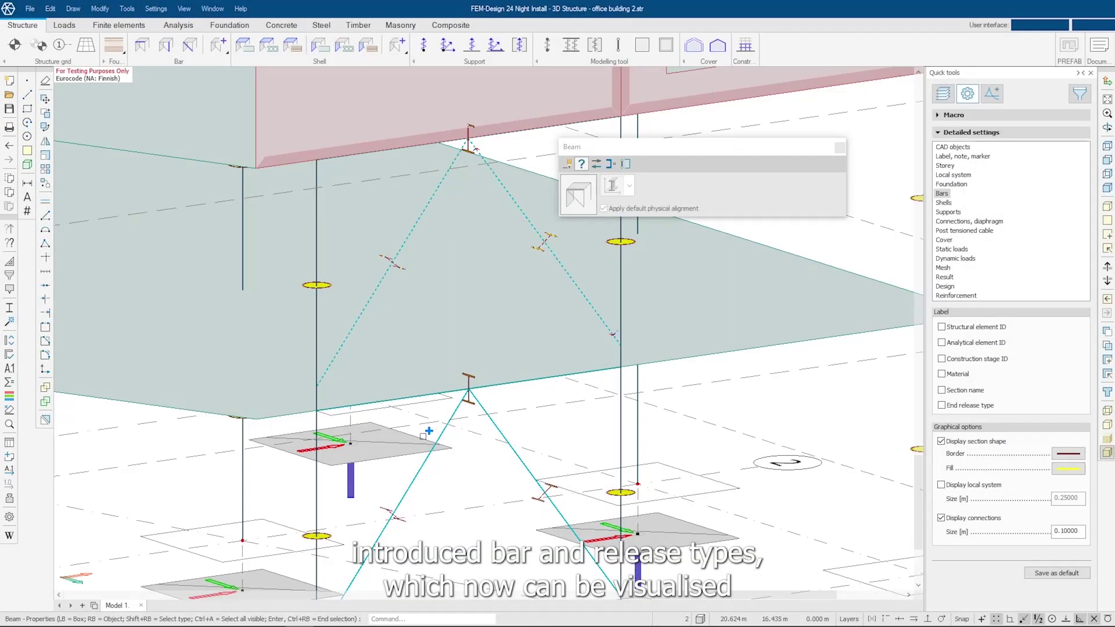
Set the diagonal braces' end releases to Hinged at both ends.
click(509, 412)
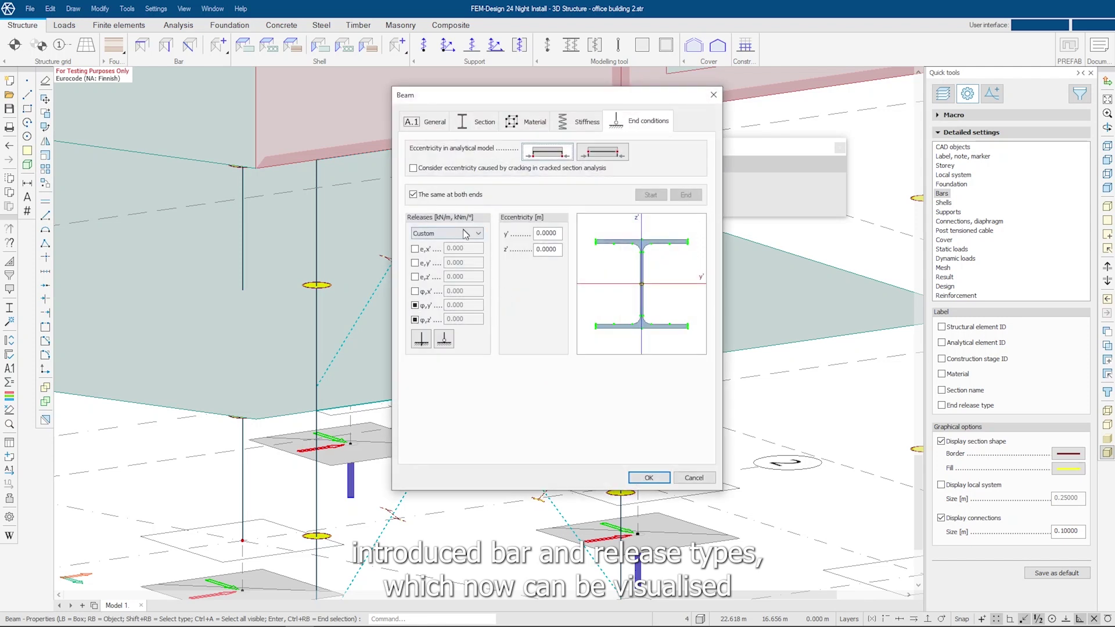
click(474, 233)
click(441, 264)
click(649, 477)
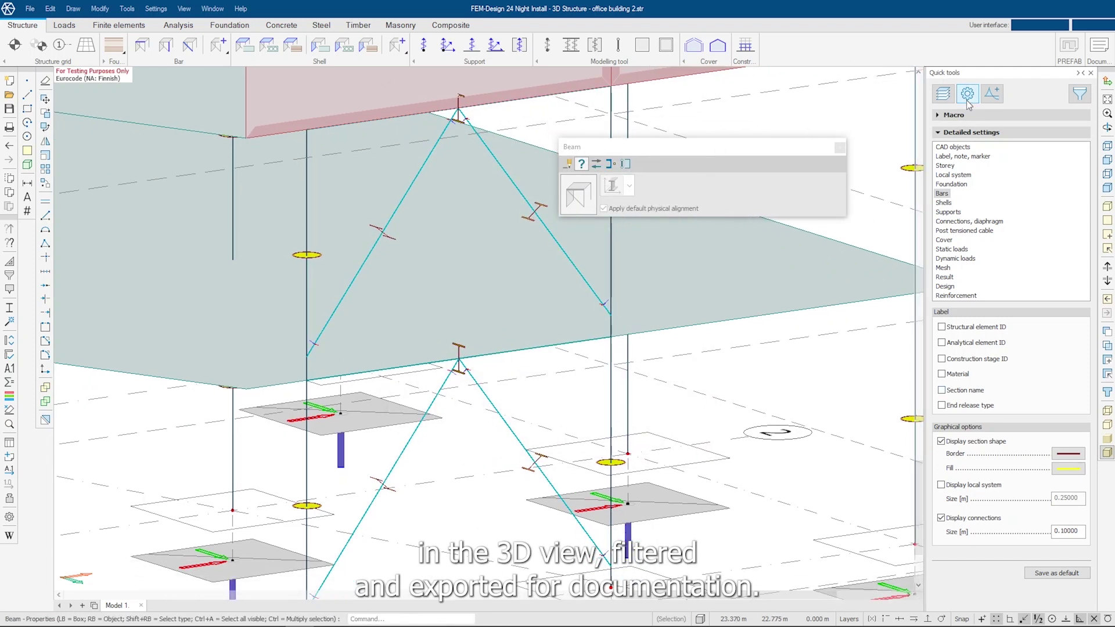
Show End release type labels on the braces and open the model content filter.
click(942, 406)
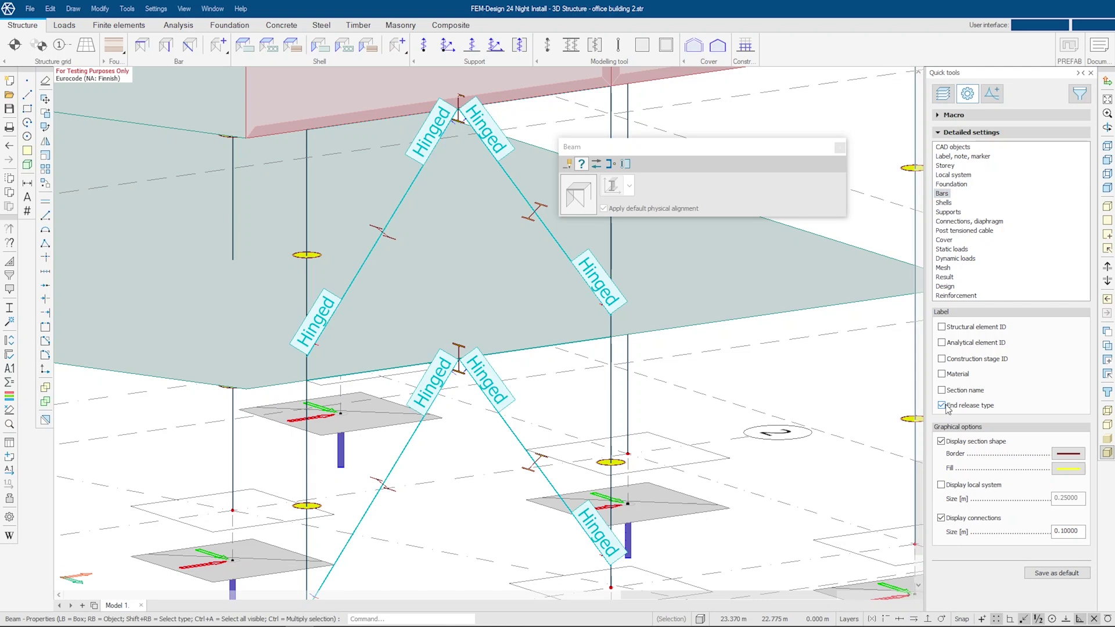
middle_drag(569, 415, 567, 365)
scroll(567, 365, down, 2)
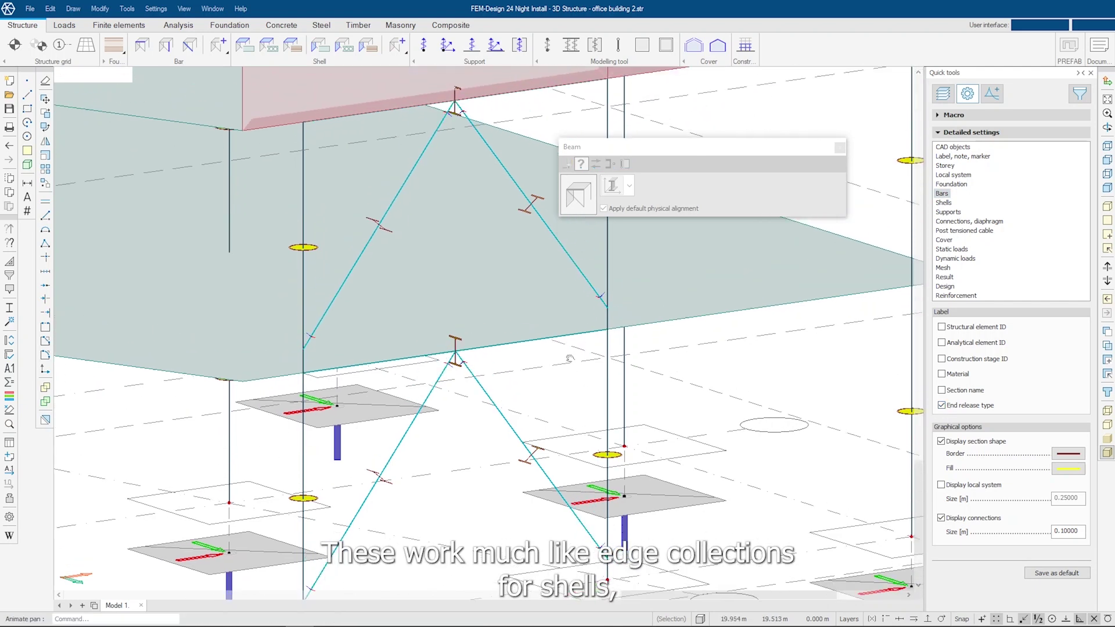
click(1080, 94)
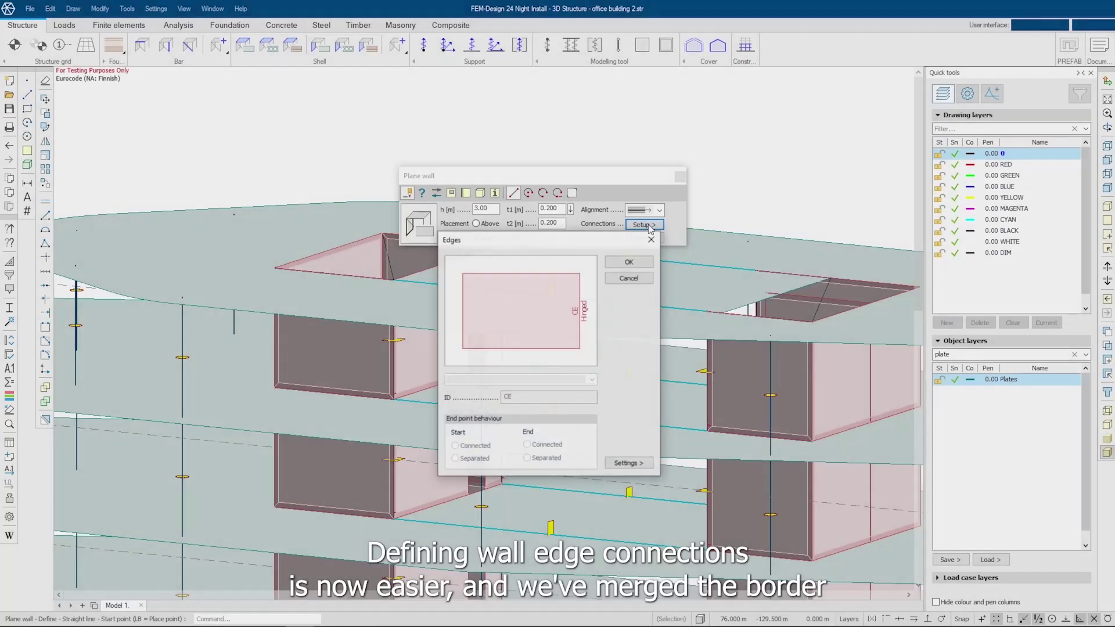
Make the plane wall edge connection Hinged and give the profiled panel's right edge a Hinged default connection.
click(593, 380)
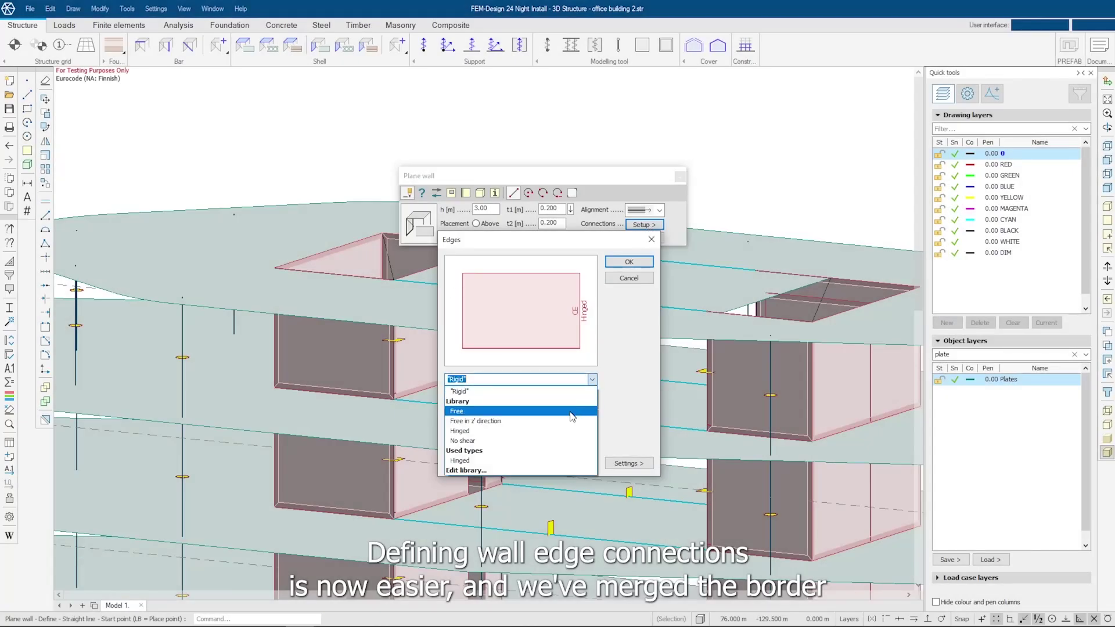
click(569, 431)
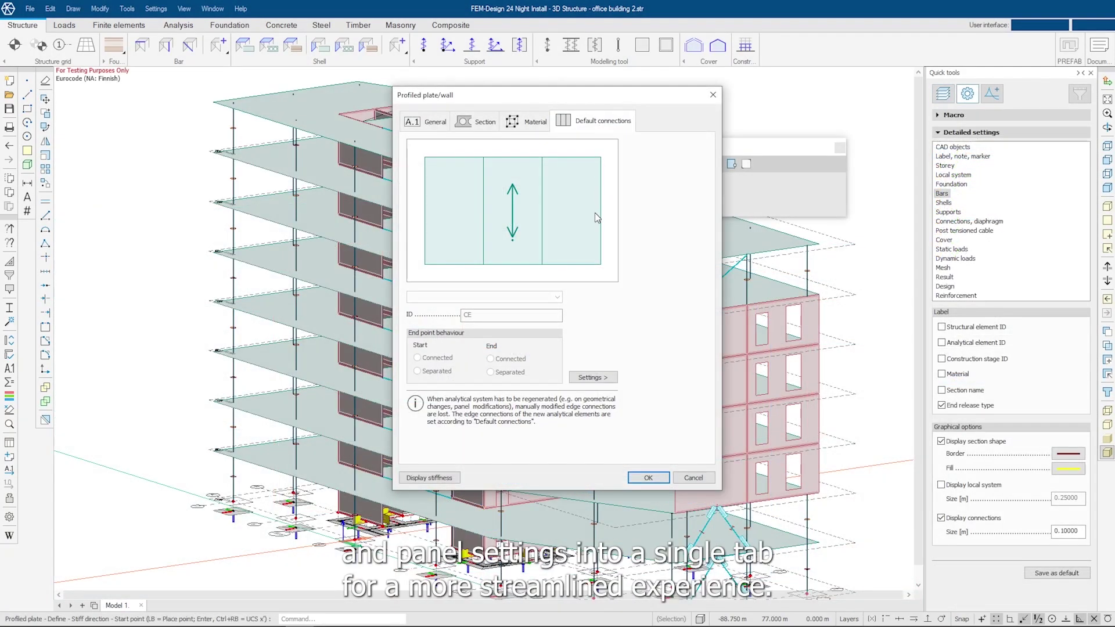
click(571, 263)
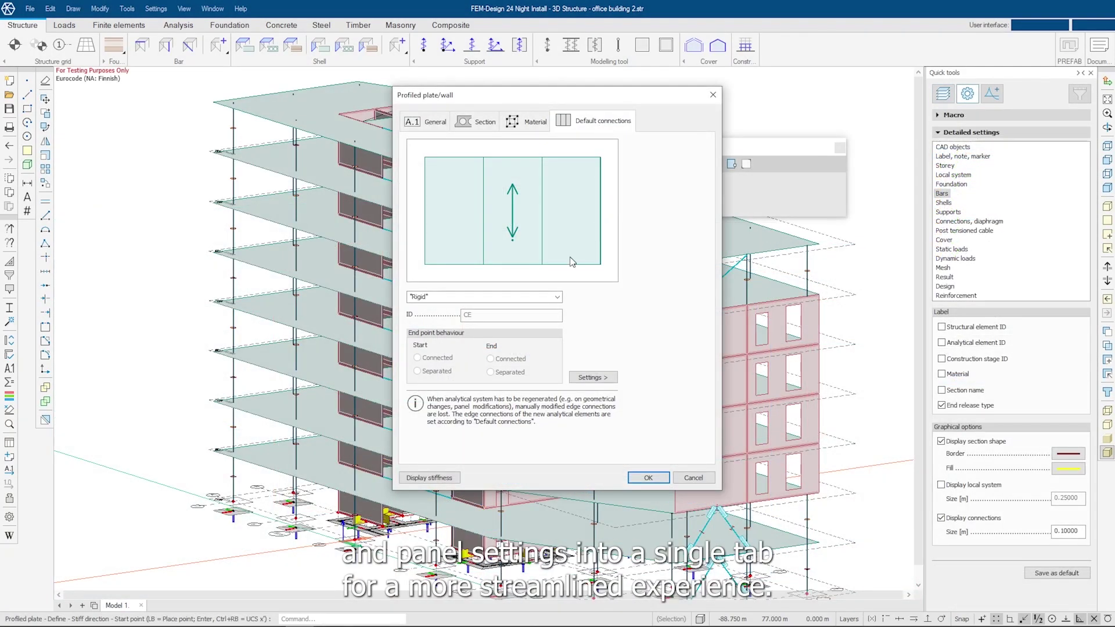
click(557, 298)
click(482, 345)
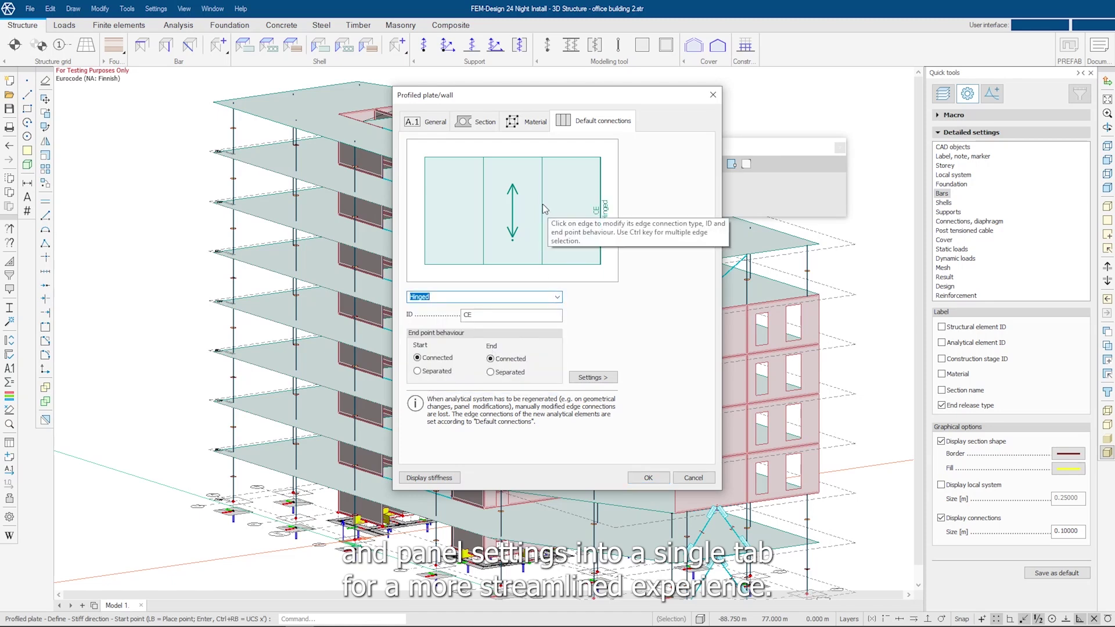
click(600, 232)
click(556, 298)
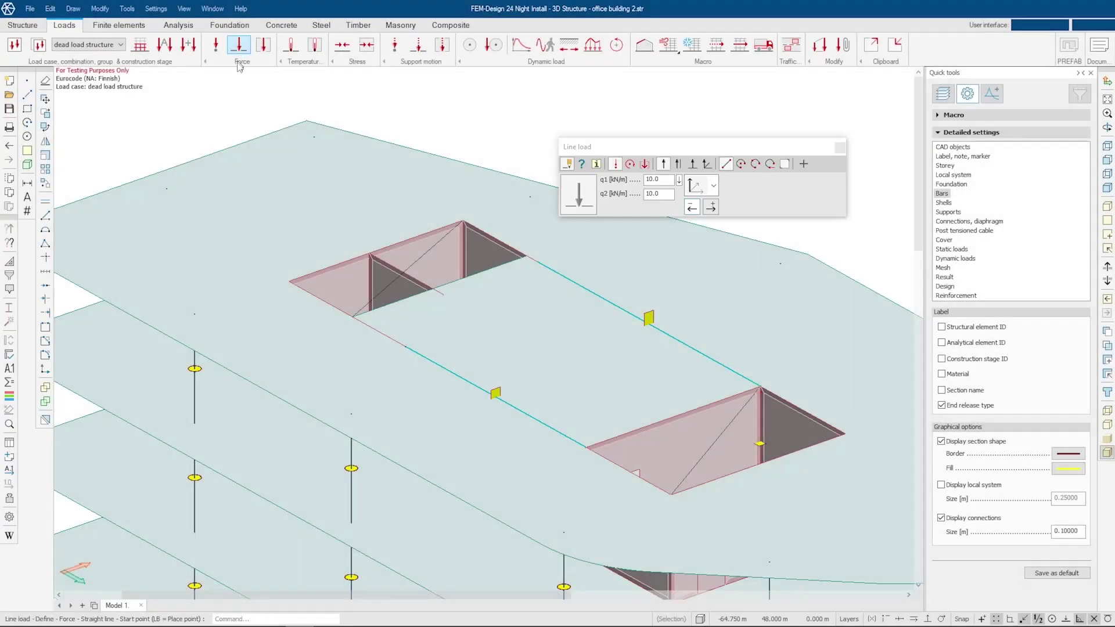
Place a 15 kN force-by-resultant line load along the opening edge, spread as 2.31 kN/m.
click(645, 165)
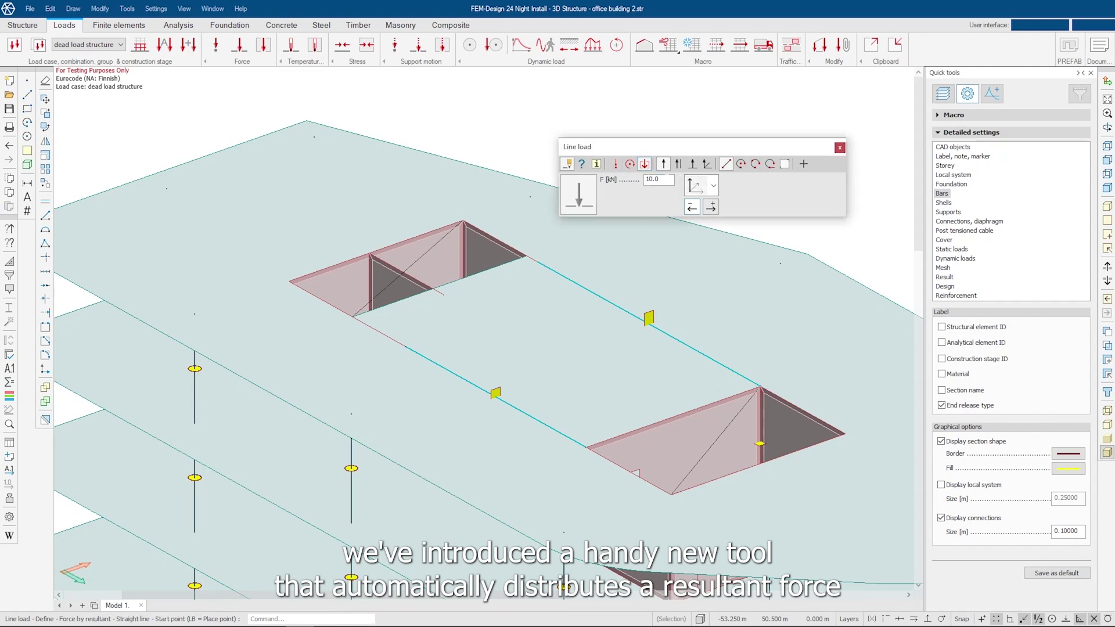
click(352, 317)
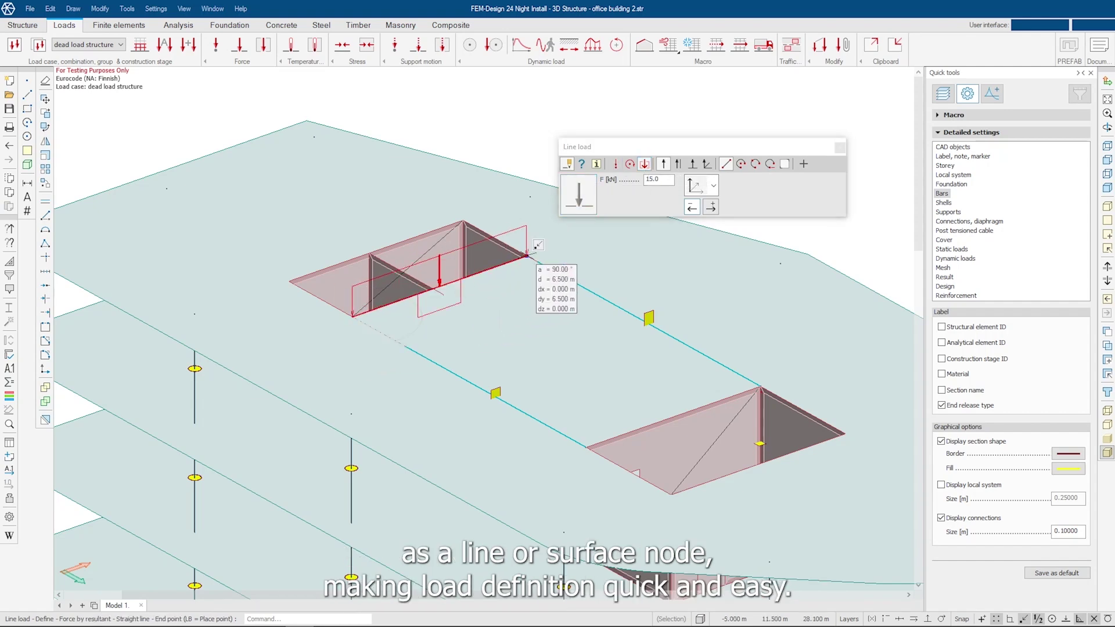
click(526, 256)
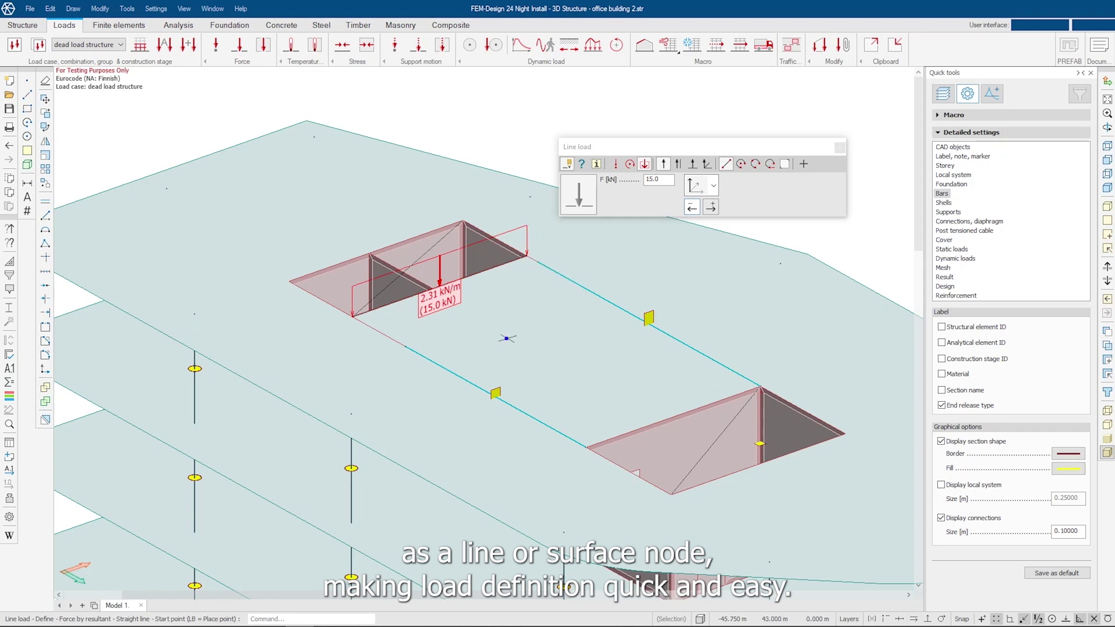
scroll(410, 318, up, 2)
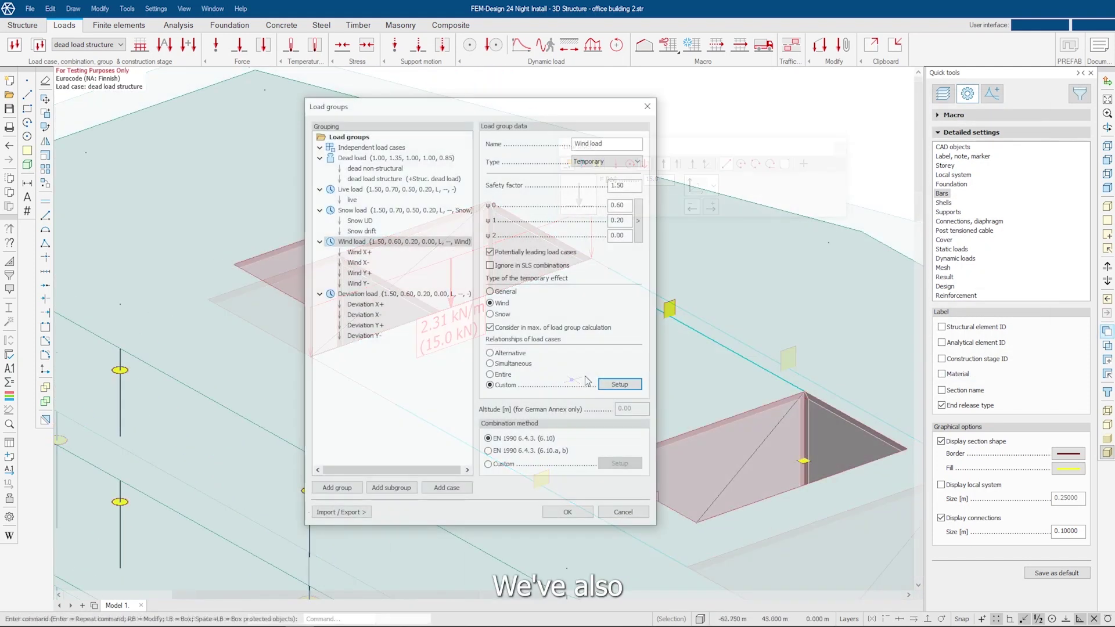
Add Wind load relationship rows X+ and X-, each weighting its matching wind case 1.00.
click(619, 384)
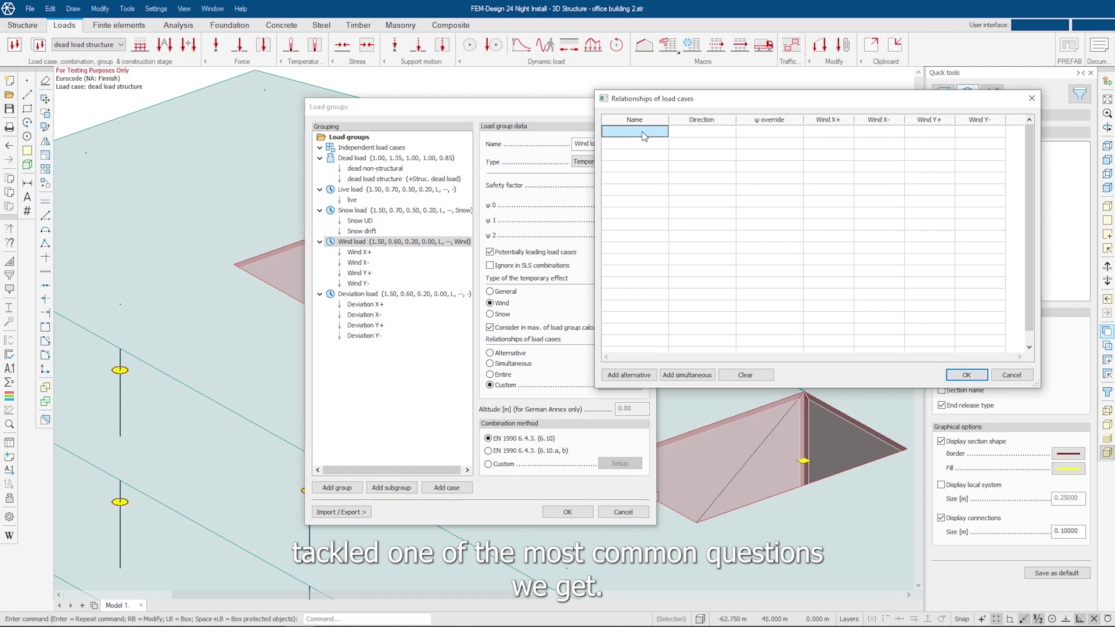
text(X+)
click(672, 132)
click(684, 132)
click(695, 150)
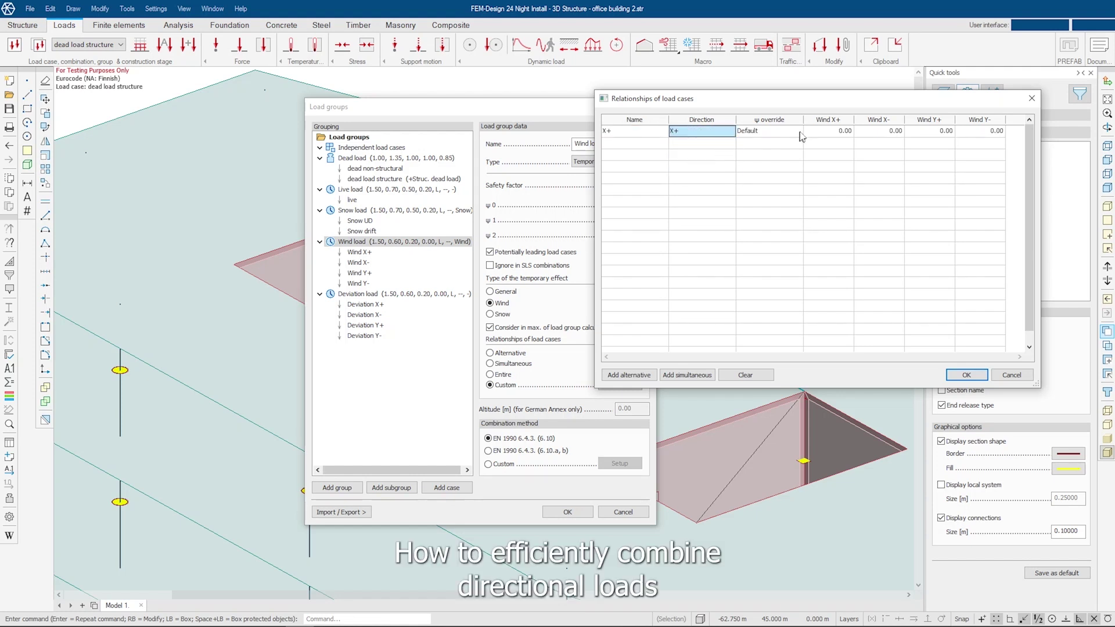
click(831, 131)
click(657, 144)
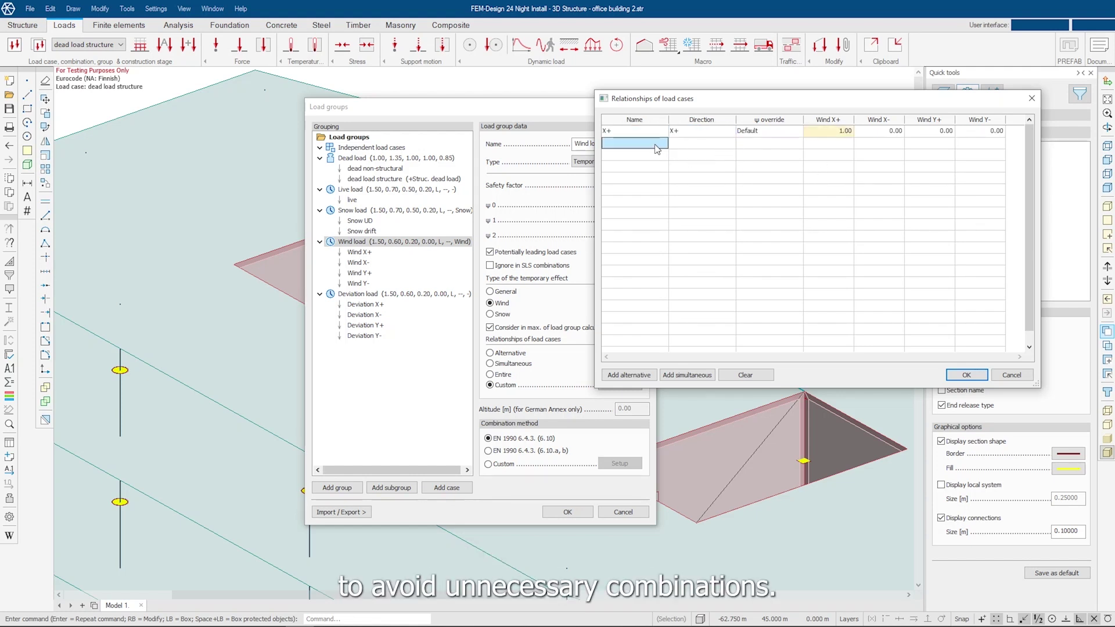
text(X-)
click(733, 142)
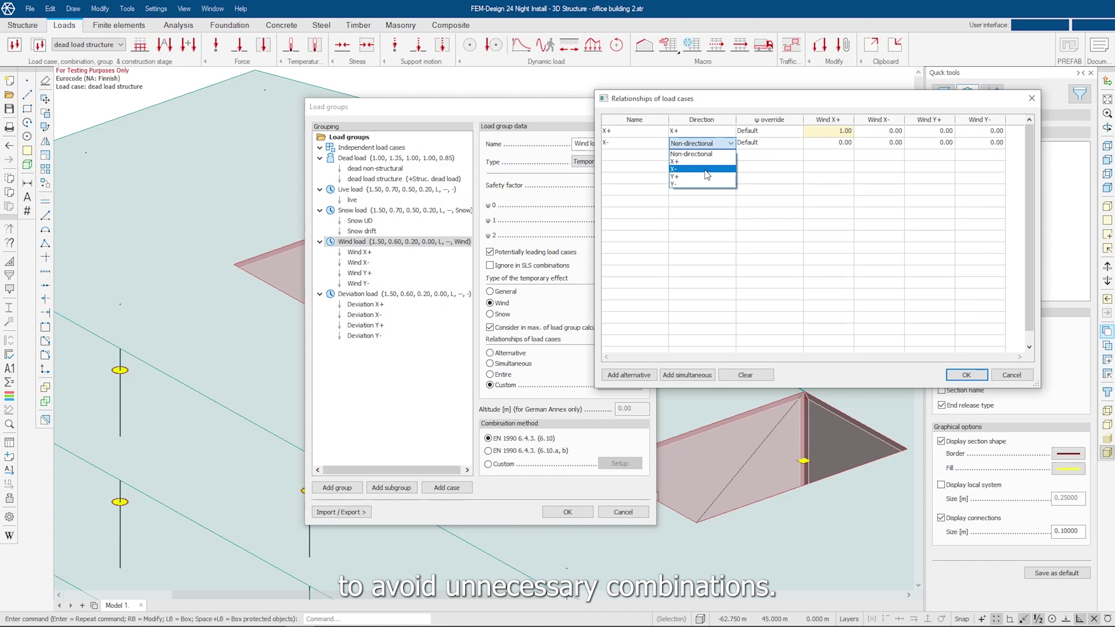
click(706, 162)
click(880, 143)
text(1)
Add relationship rows Y+ and Y-, each with matching direction and wind case factor 1.00.
click(635, 155)
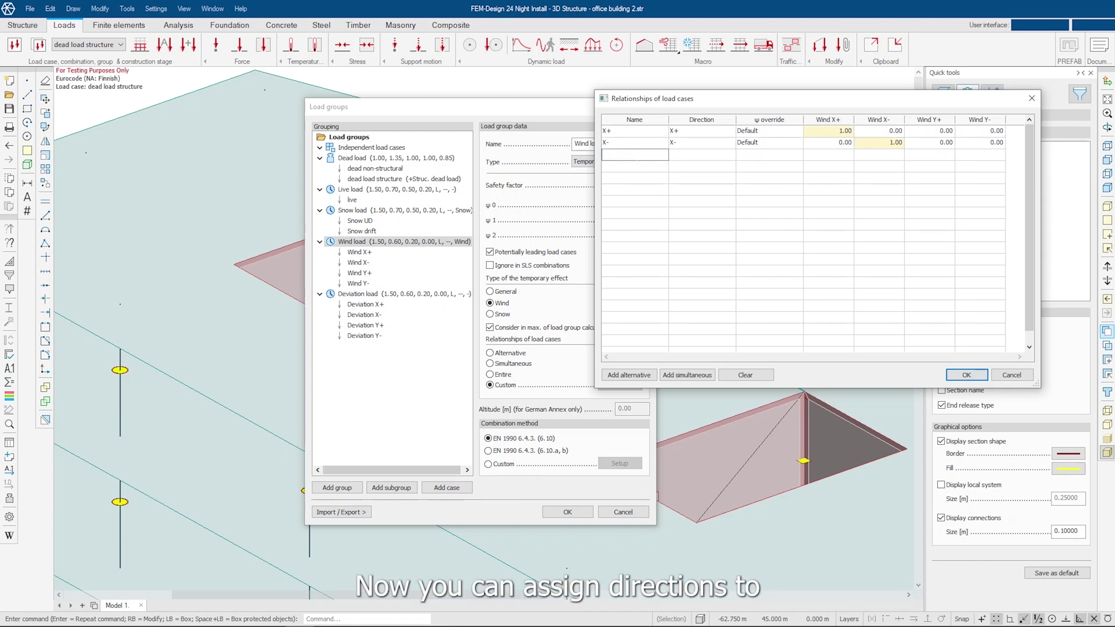
text(Y+)
click(703, 155)
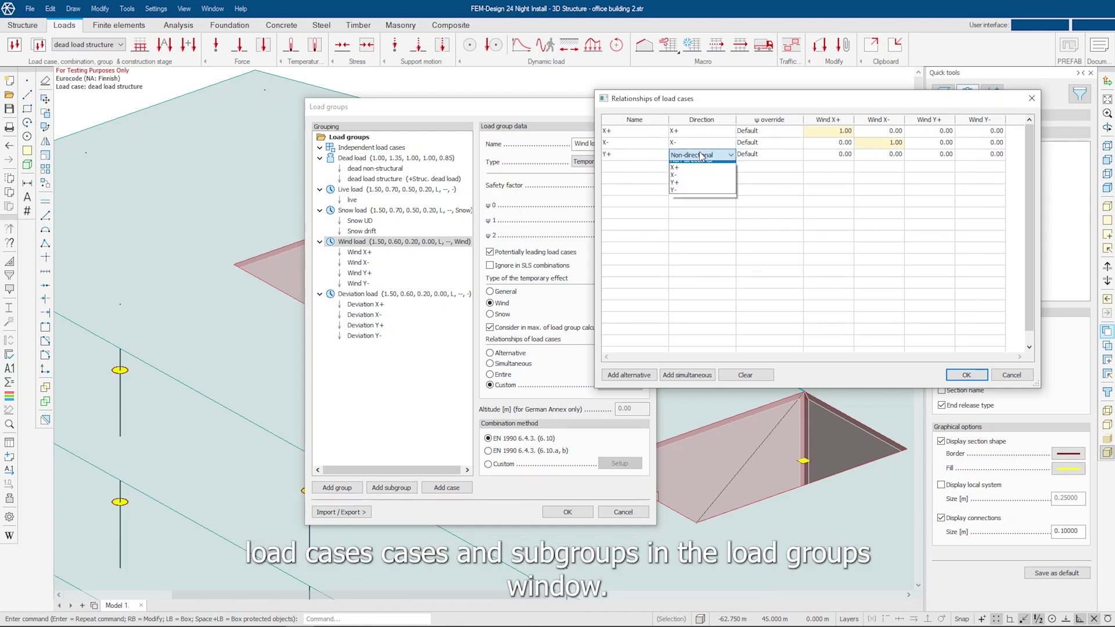
click(696, 188)
click(930, 154)
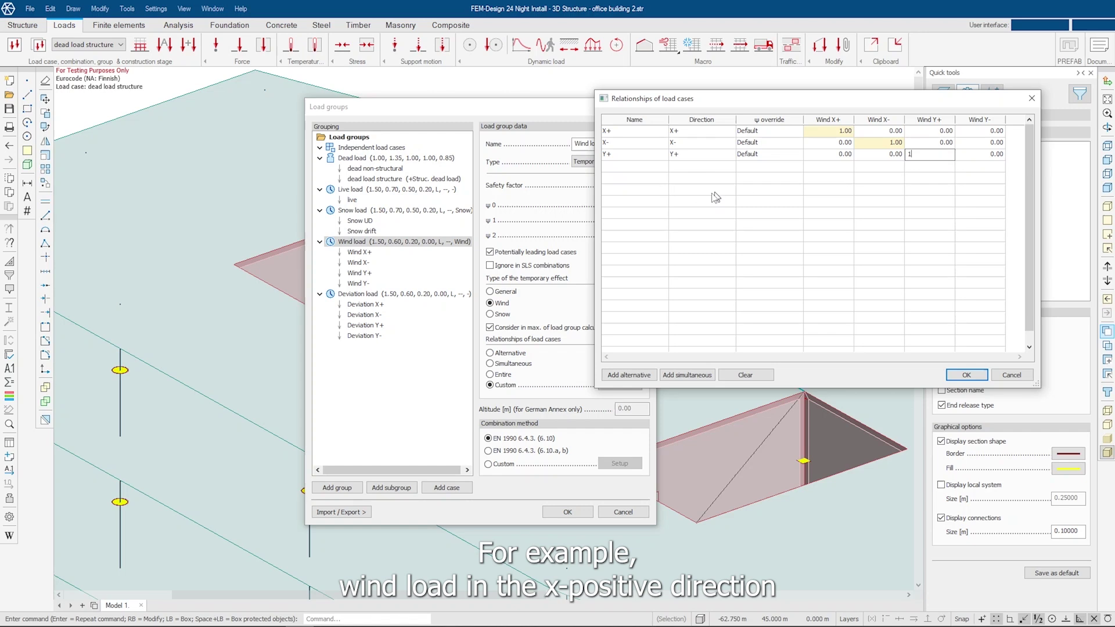
text(1)
click(638, 167)
click(639, 167)
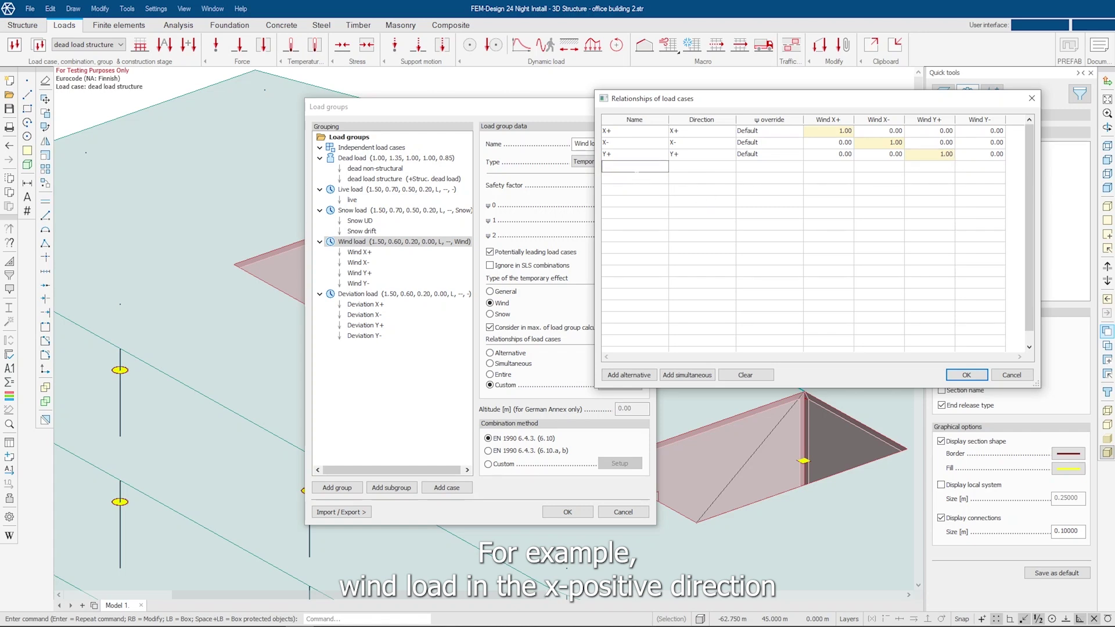
click(705, 167)
click(706, 208)
click(981, 165)
text(10)
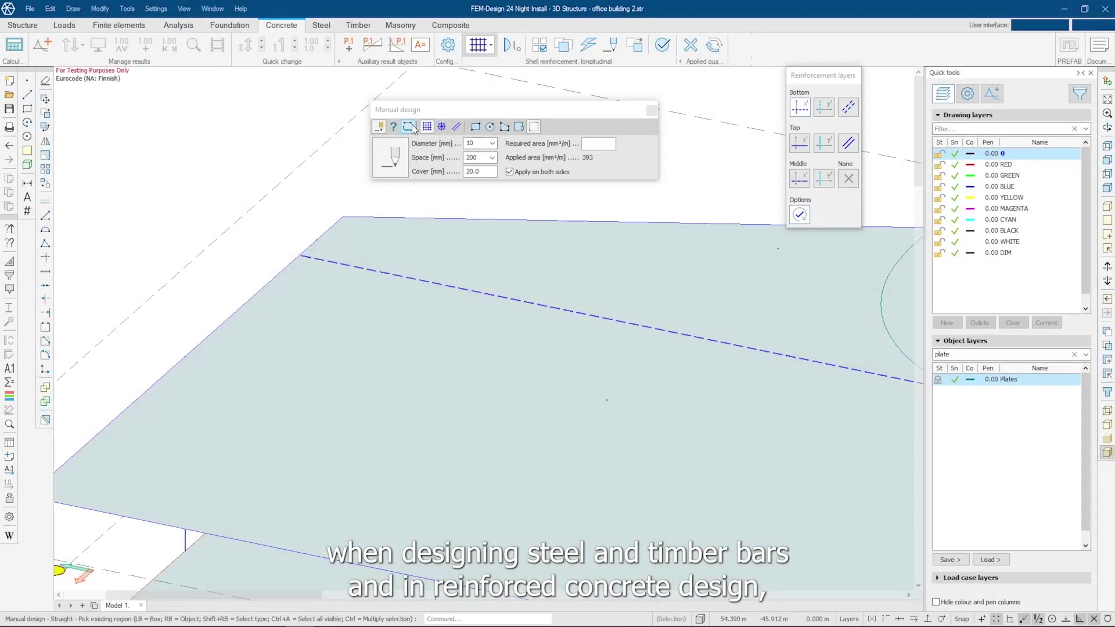
Apply Manual anchorage with automatically calculated length to the chosen plate edge.
click(409, 127)
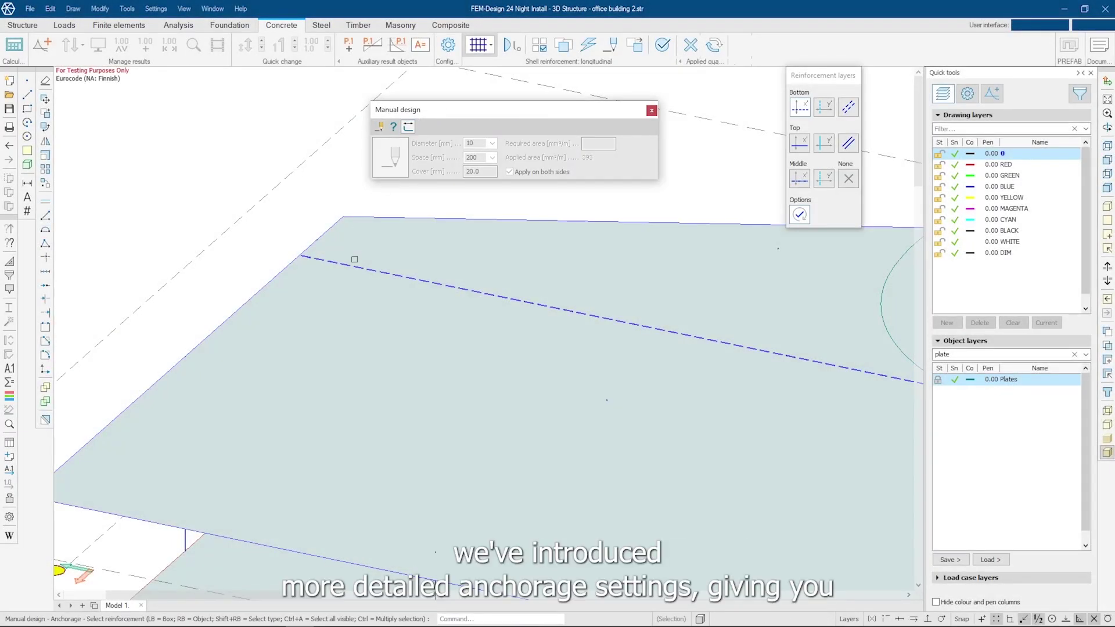
click(292, 259)
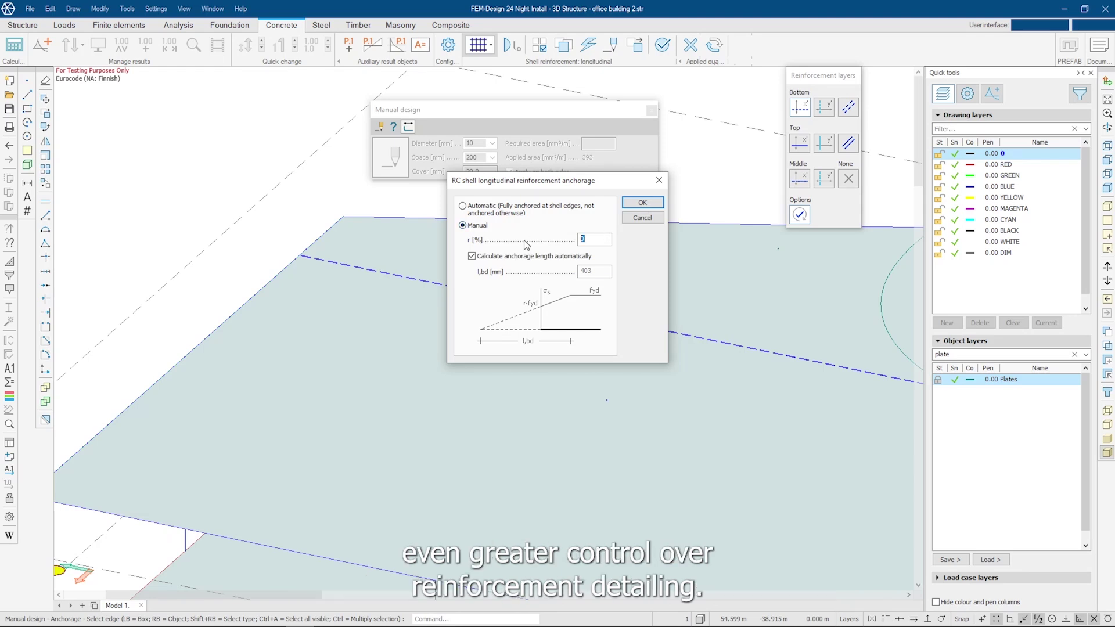
click(642, 207)
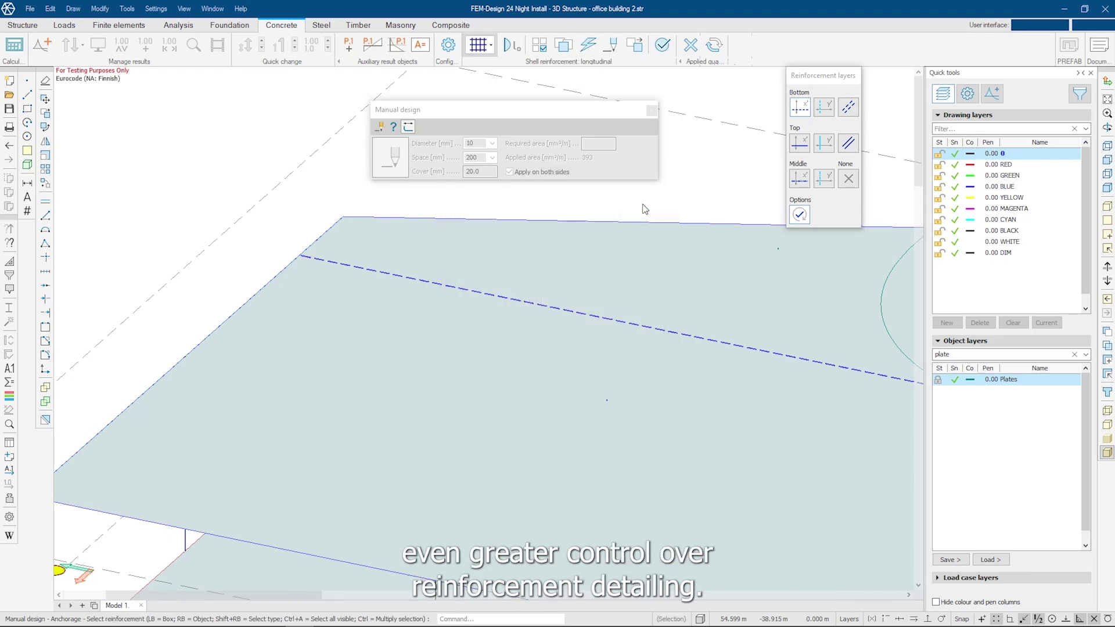